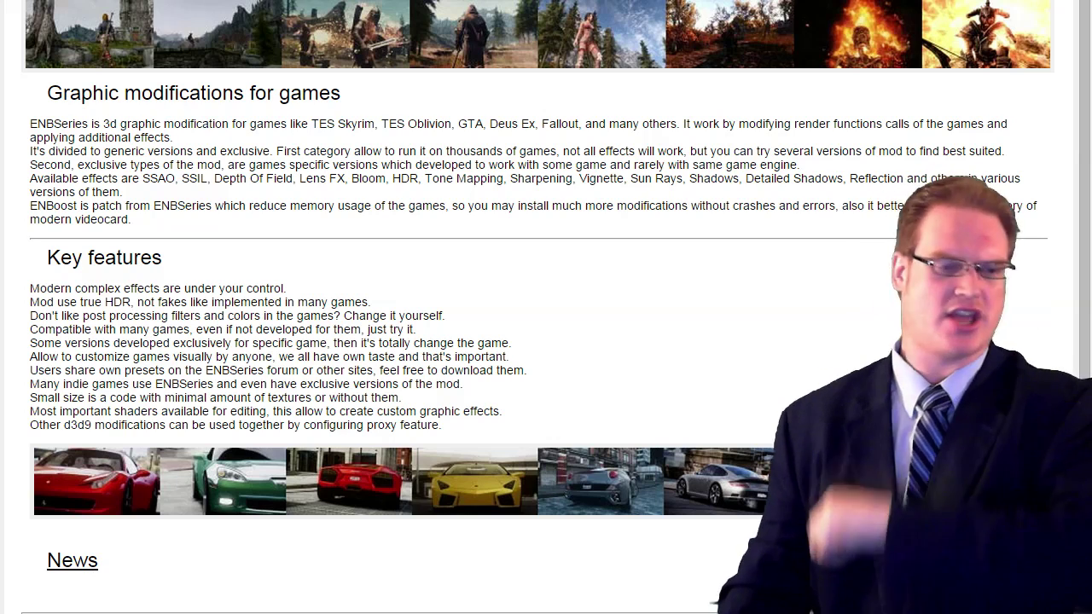
# Download ENBSeries v0.279 for TES Skyrim from the graphic modifications list on the ENB website.
pyautogui.click(72, 565)
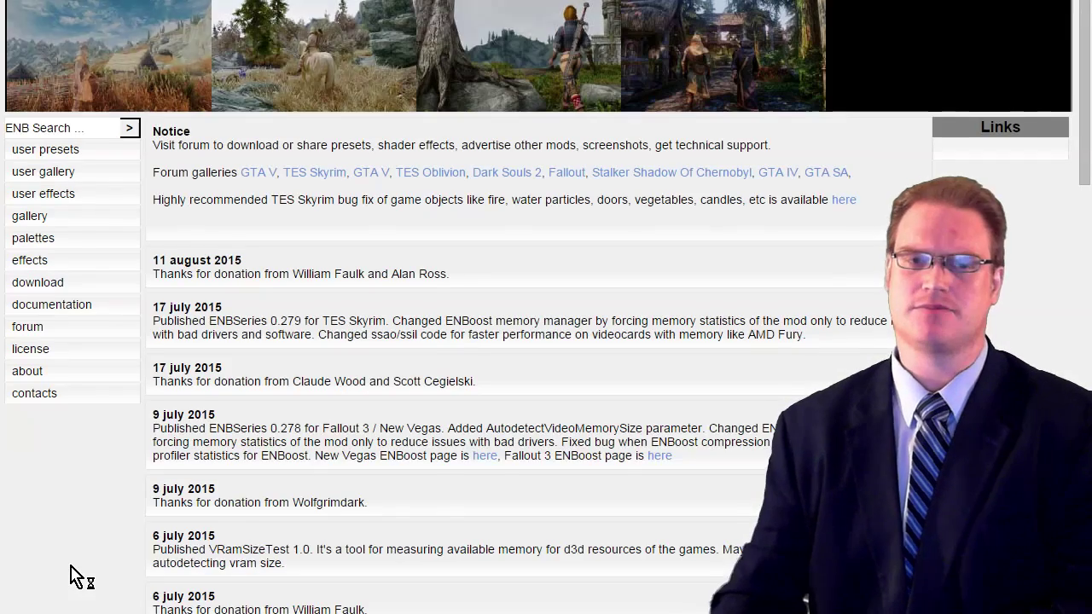
pyautogui.click(83, 285)
pyautogui.scroll(-10, 209, 598)
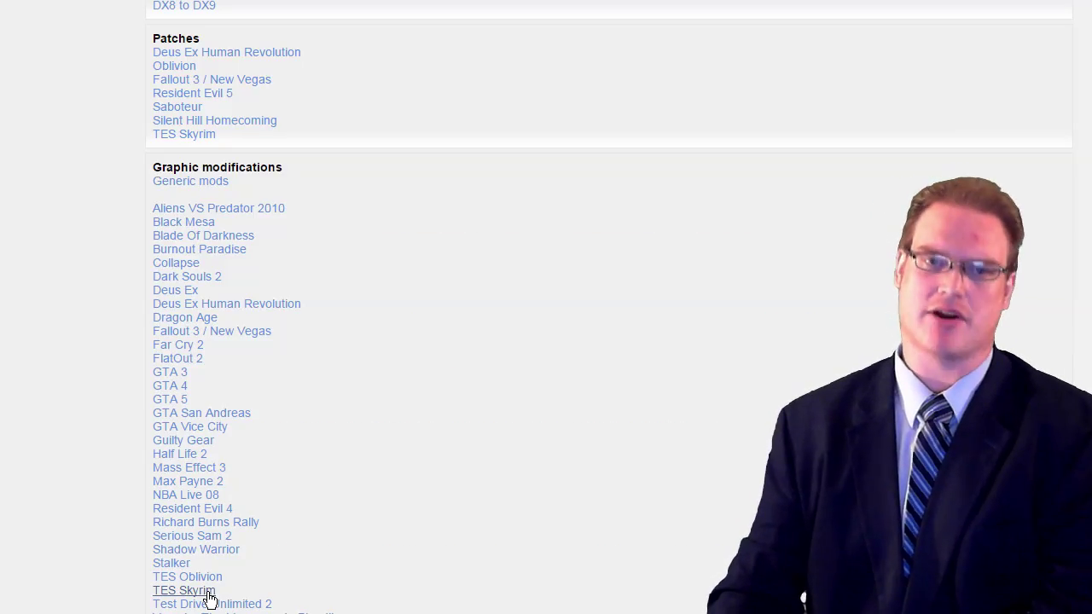
pyautogui.click(209, 592)
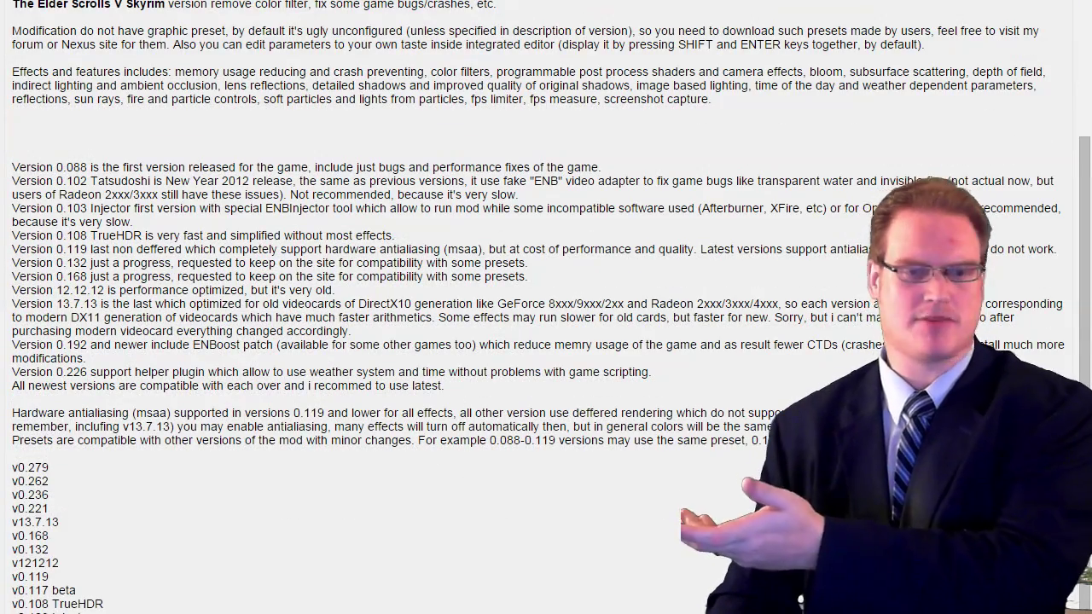
pyautogui.click(40, 467)
pyautogui.scroll(-15, 134, 541)
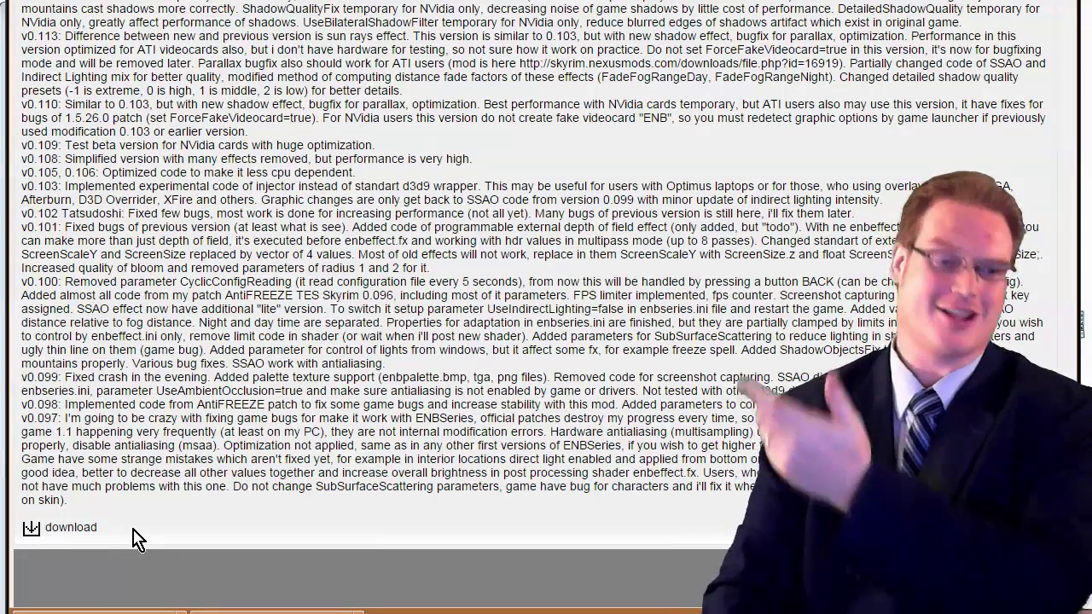
pyautogui.click(31, 531)
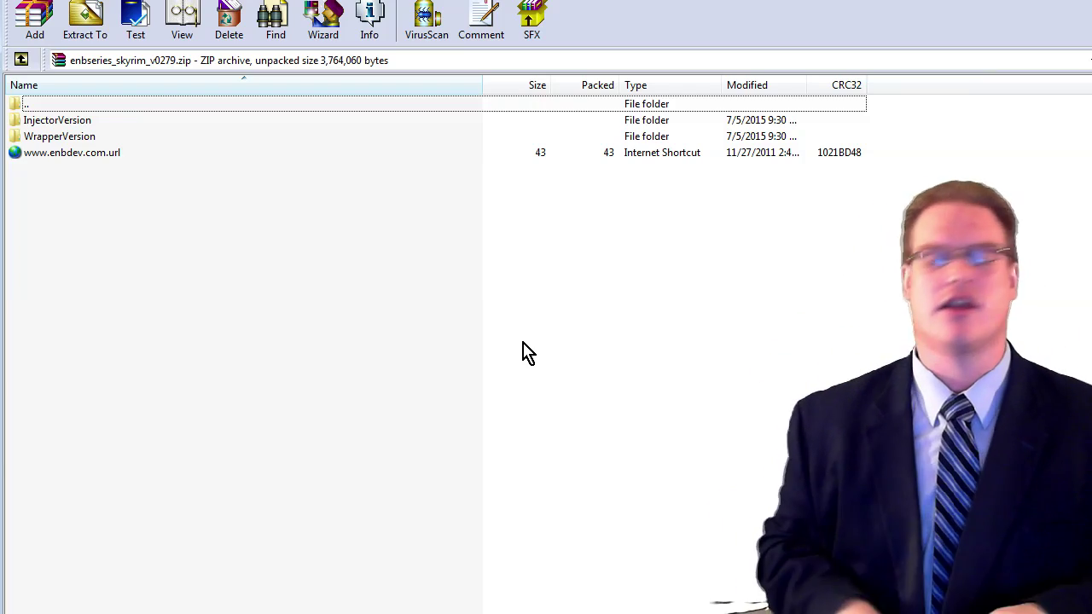
# Open the InjectorVersion folder in enbseries_skyrim_v0279.zip and go through the files it contains.
pyautogui.press('Down')
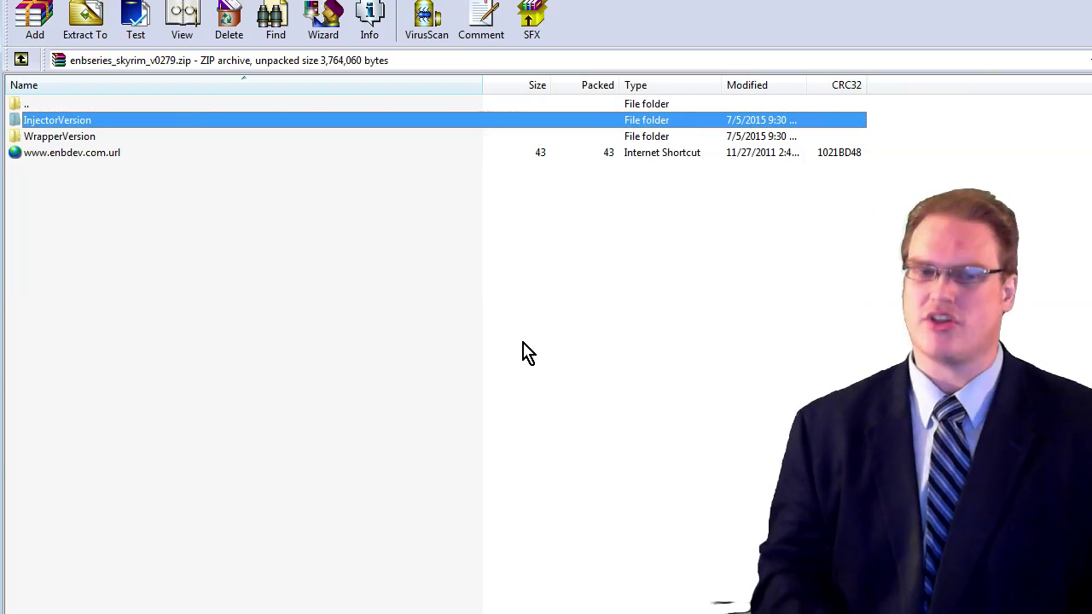
pyautogui.press('Return')
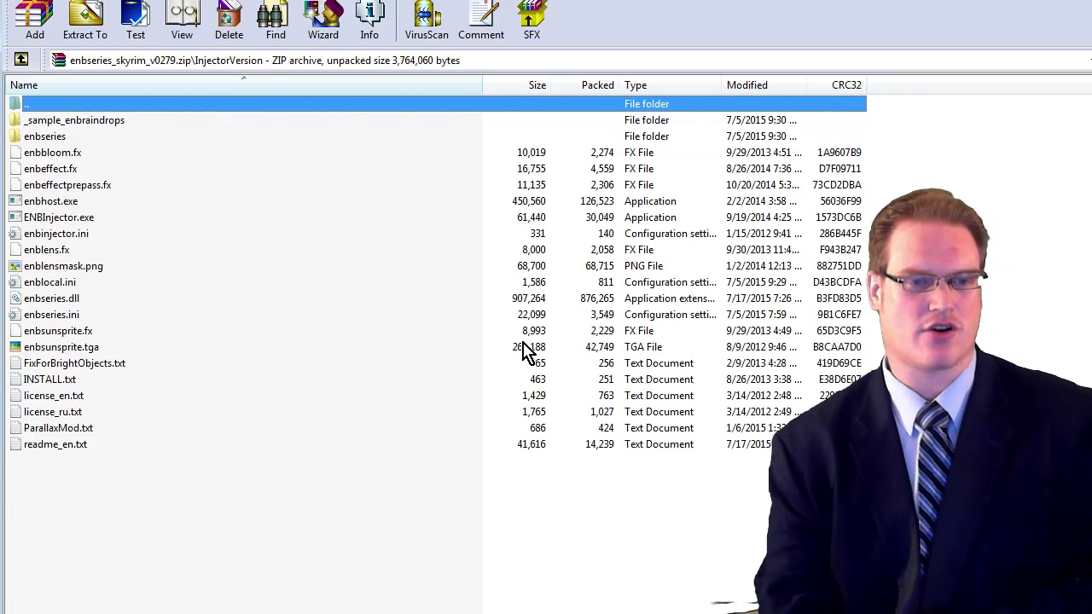
pyautogui.press('Down')
pyautogui.press('Down')
pyautogui.press('Down')
pyautogui.press('Down')
pyautogui.press('Down')
pyautogui.press('Down')
pyautogui.press('Down')
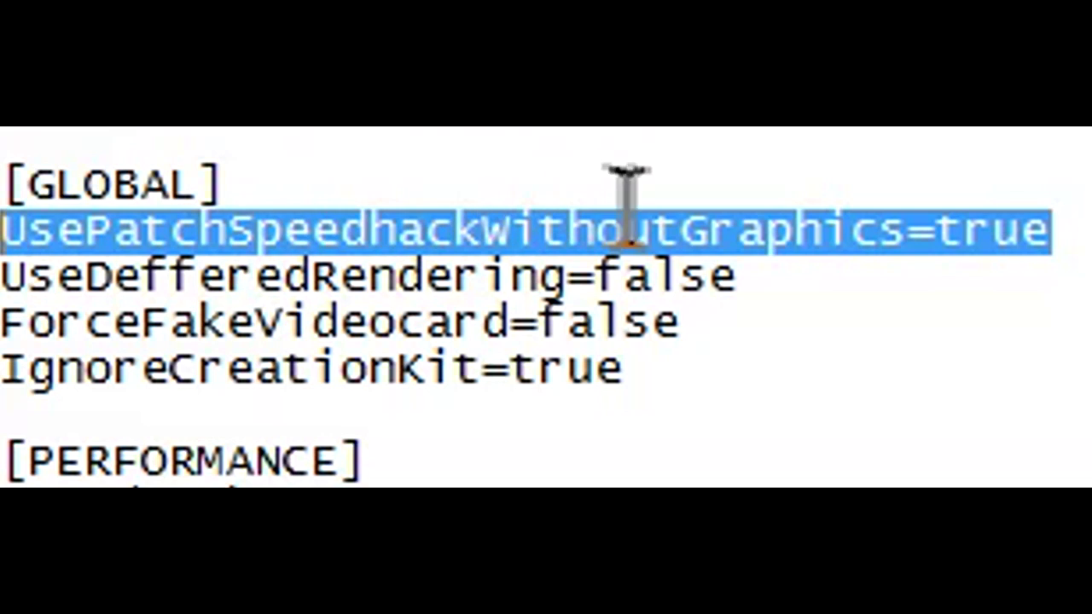
# Examine the UsePatchSpeedhackWithoutGraphics setting in the [GLOBAL] section of enblocal.ini.
pyautogui.press('Up')
pyautogui.moveTo(1073, 239); pyautogui.dragTo(930, 244)
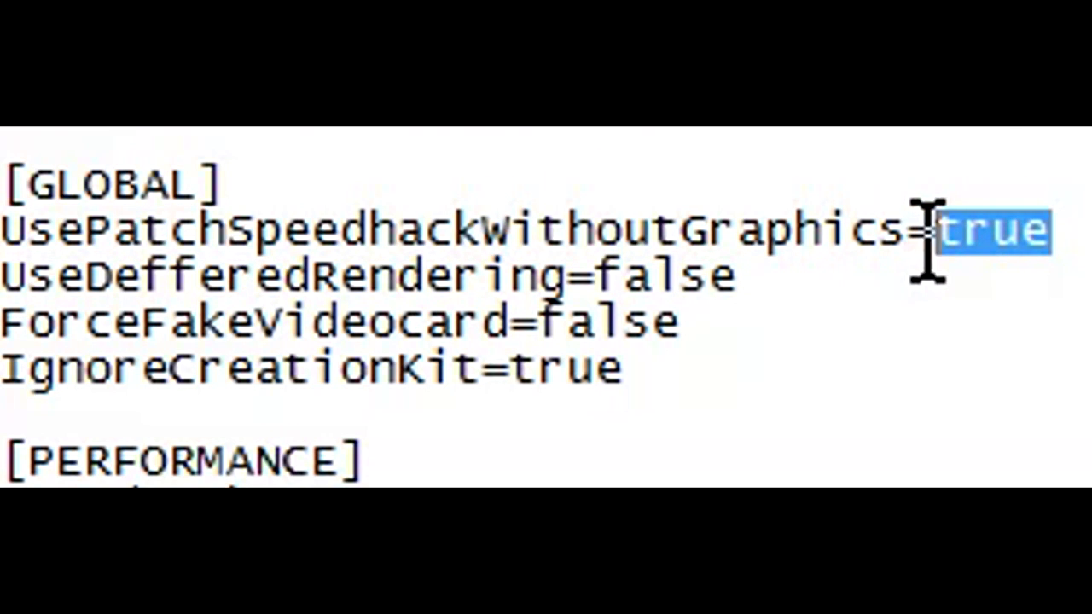
pyautogui.click(930, 244)
pyautogui.press('End')
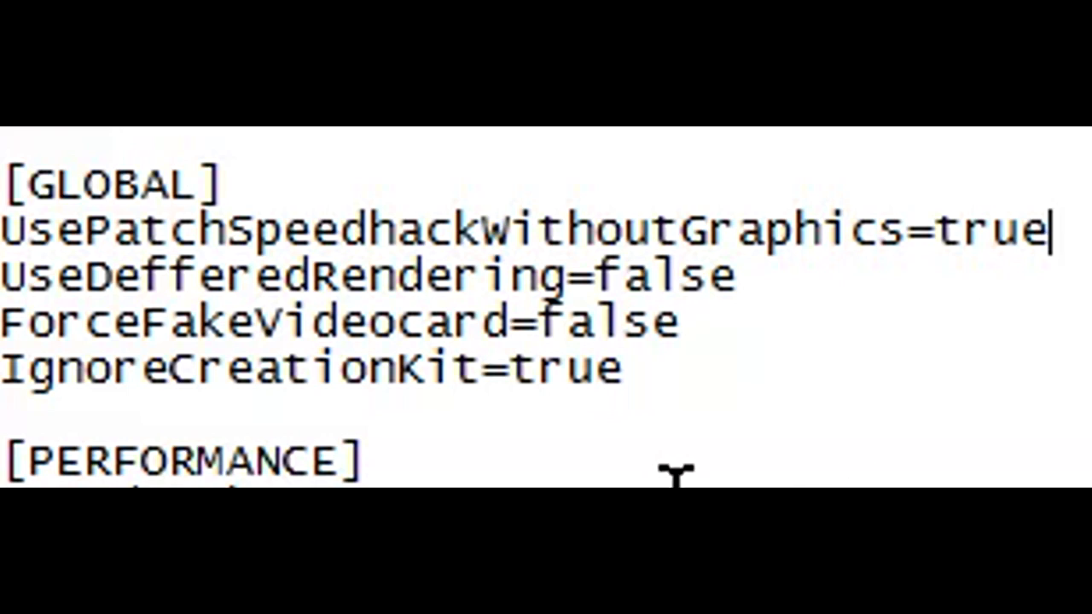
pyautogui.hotkey('ctrl', 'z')
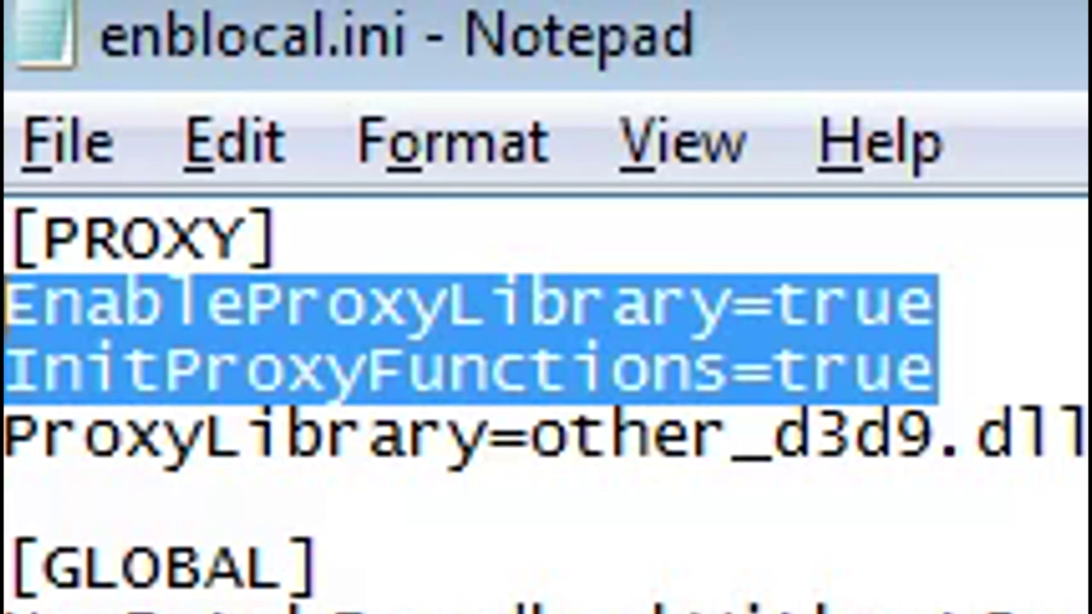
# Rename d3d9.dll in the ICBINE 3 archive as other_d3d9.dll, using the name copied from the ProxyLibrary line of enblocal.ini.
pyautogui.moveTo(1084, 435); pyautogui.dragTo(526, 474)
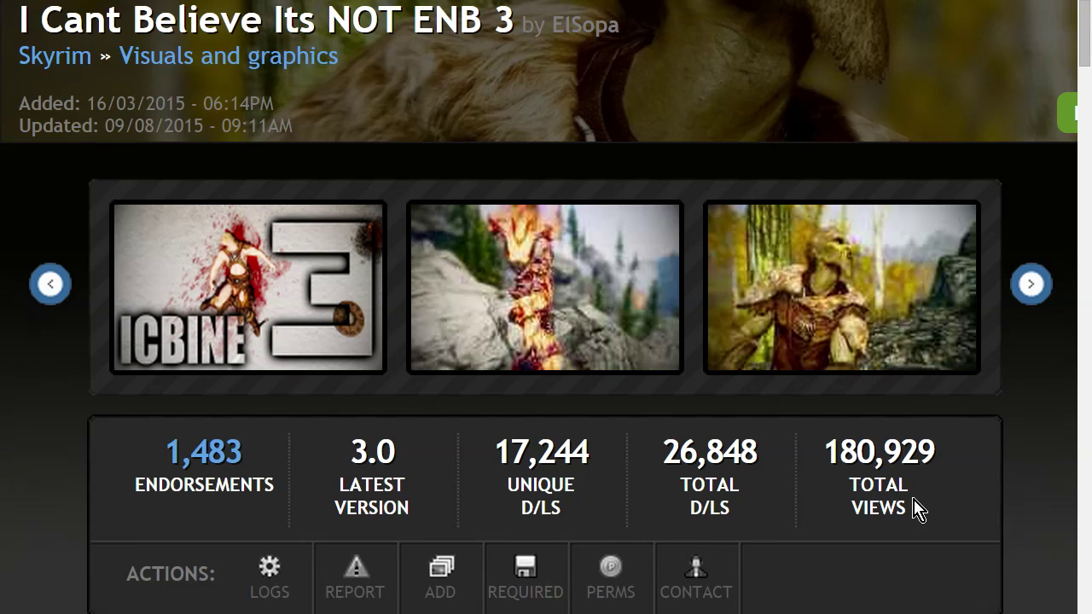
pyautogui.scroll(-10, 555, 477)
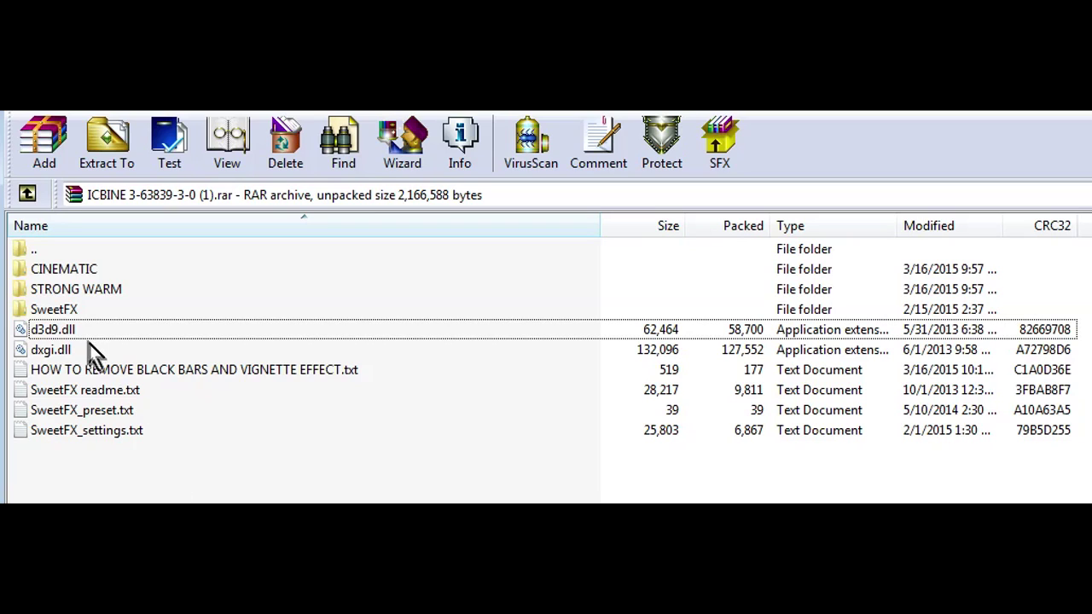
pyautogui.click(62, 324)
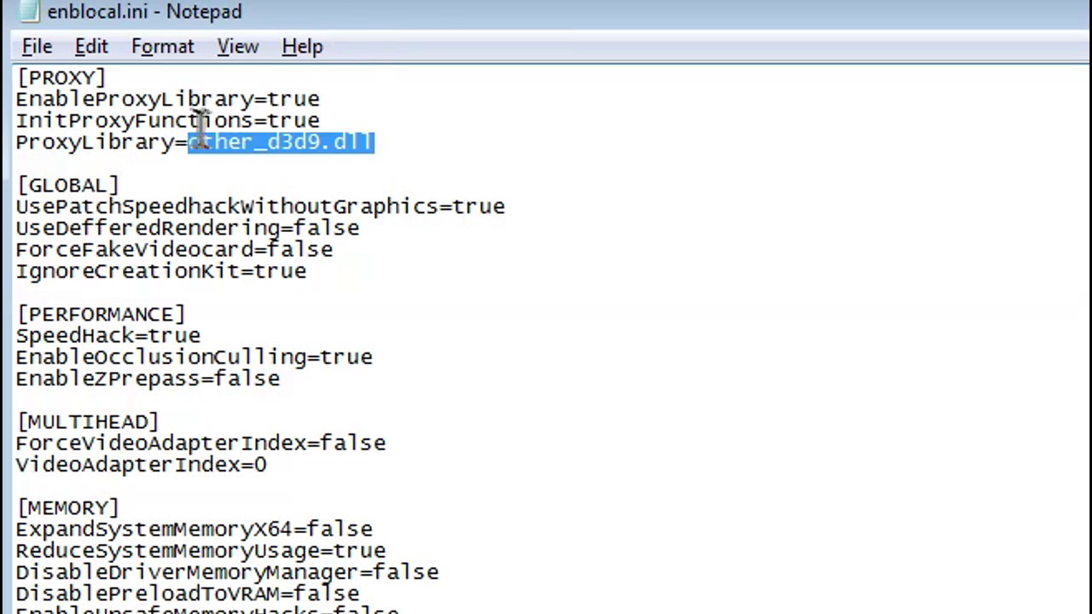
pyautogui.rightClick(309, 145)
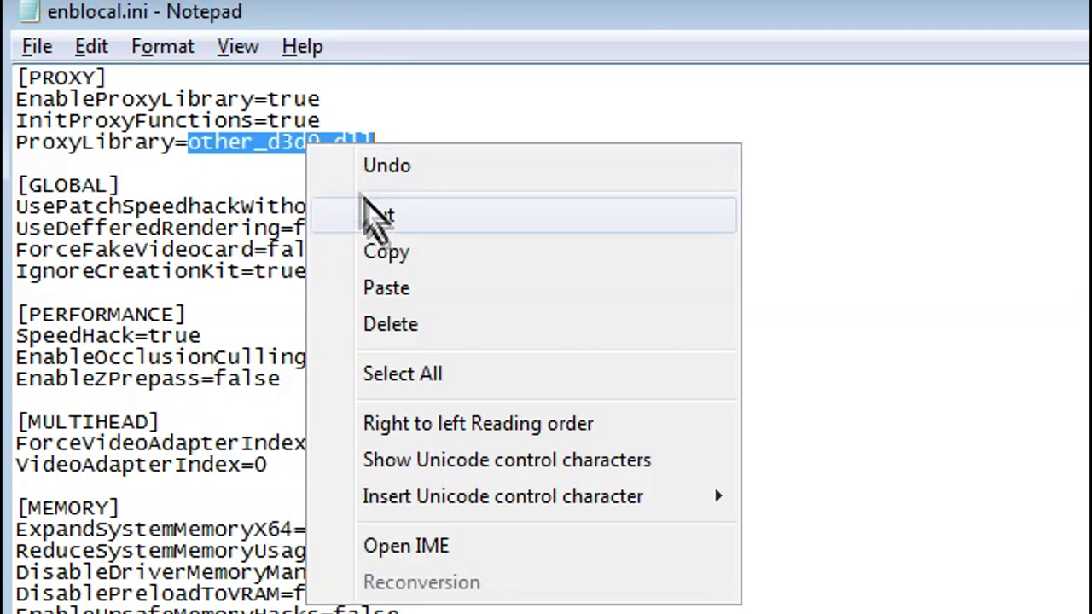
pyautogui.click(421, 252)
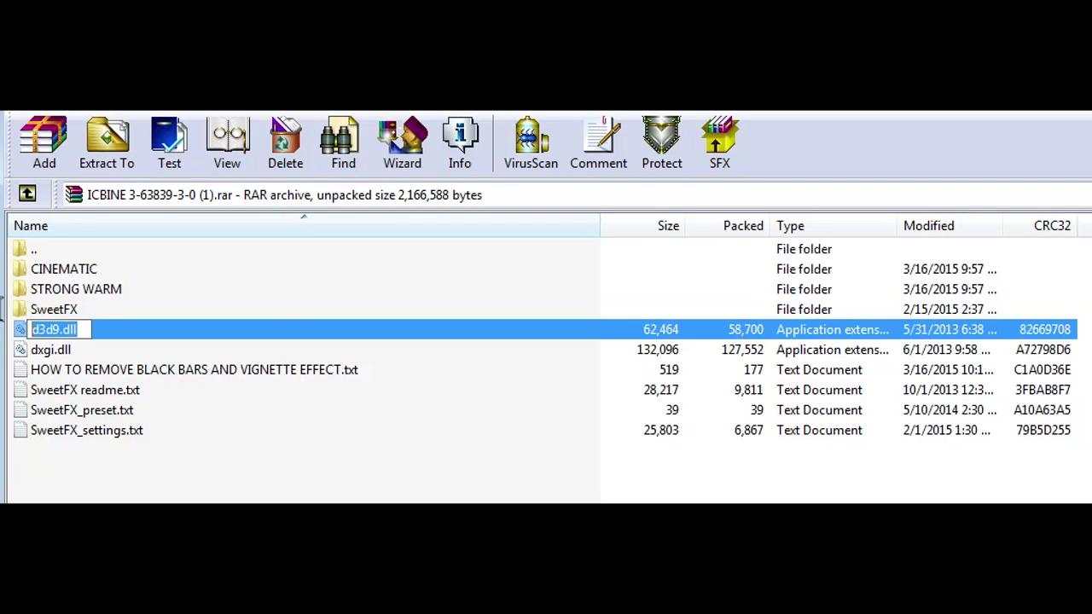
pyautogui.hotkey('ctrl', 'v')
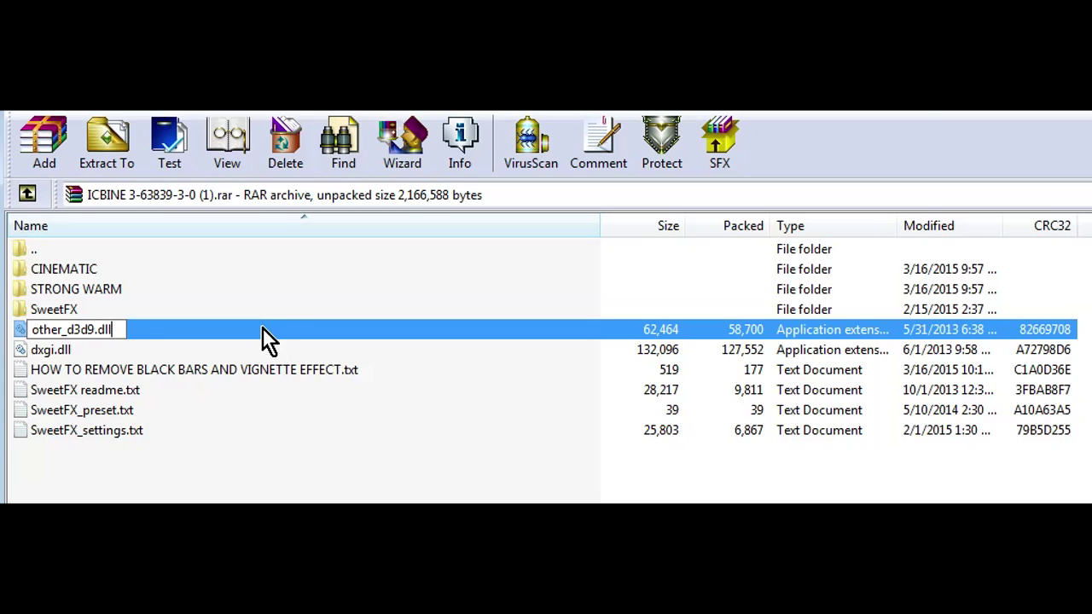
pyautogui.press('Return')
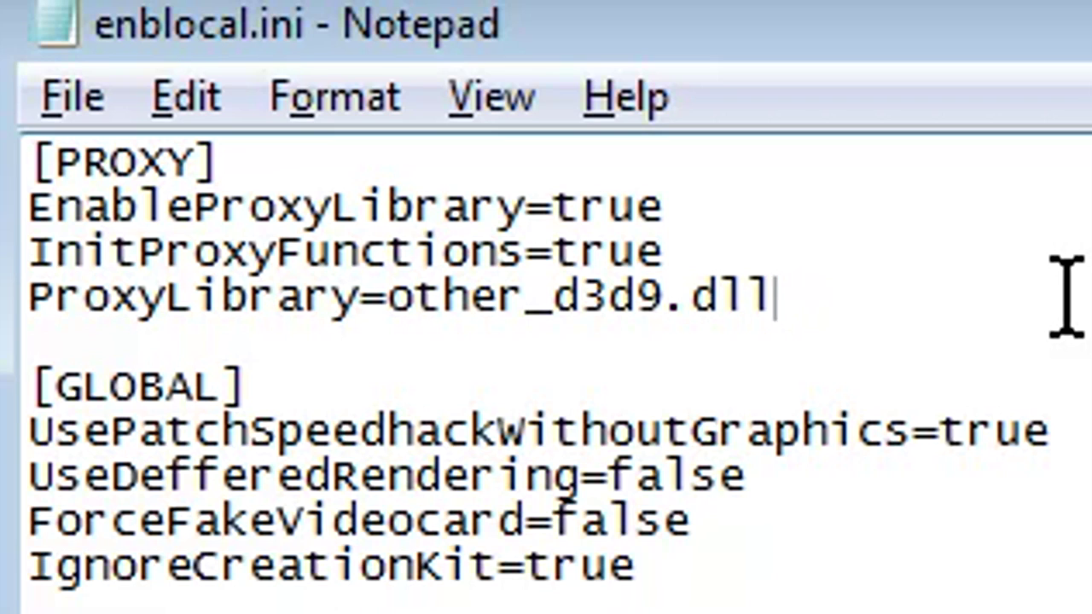
# Review the ProxyLibrary, VideoMemorySizeMb and AutodetectVideoMemorySize settings in enblocal.ini.
pyautogui.moveTo(1066, 297); pyautogui.dragTo(391, 294)
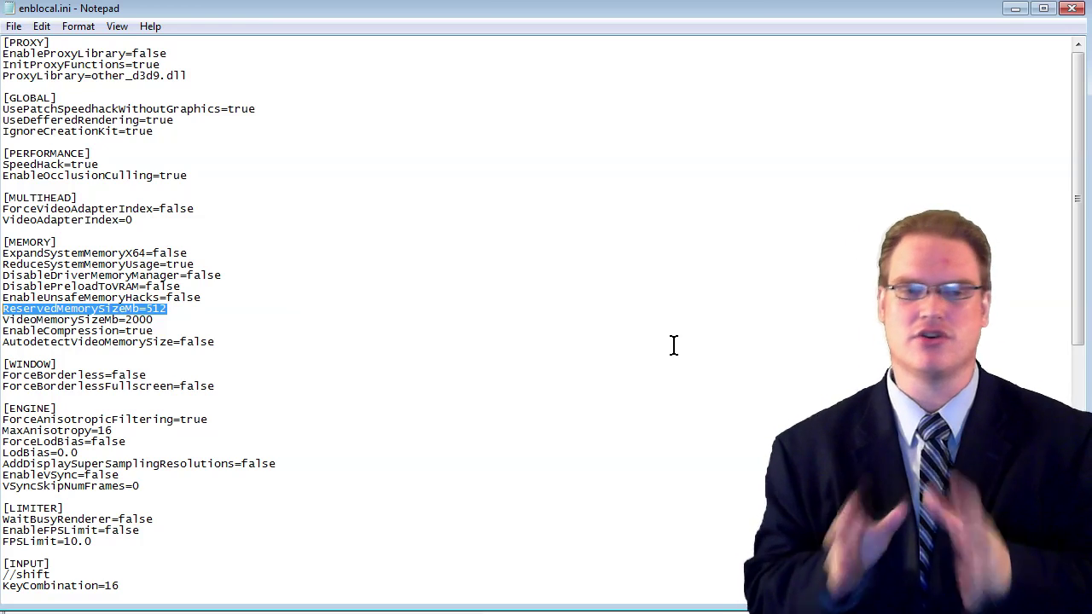
pyautogui.press('Down')
pyautogui.hotkey('shift', 'Home')
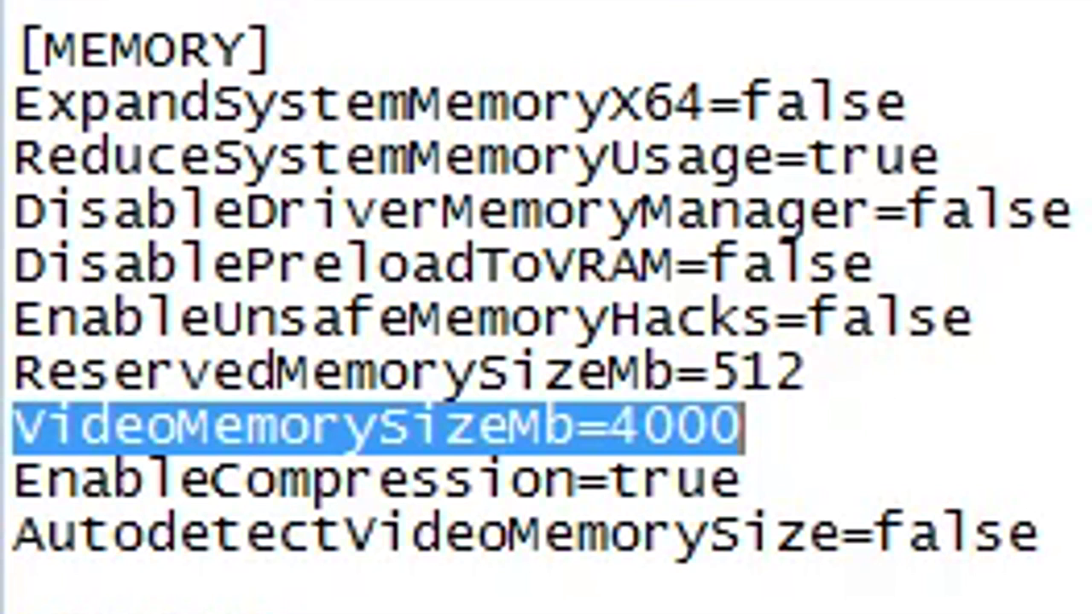
pyautogui.moveTo(13, 533); pyautogui.dragTo(1041, 534)
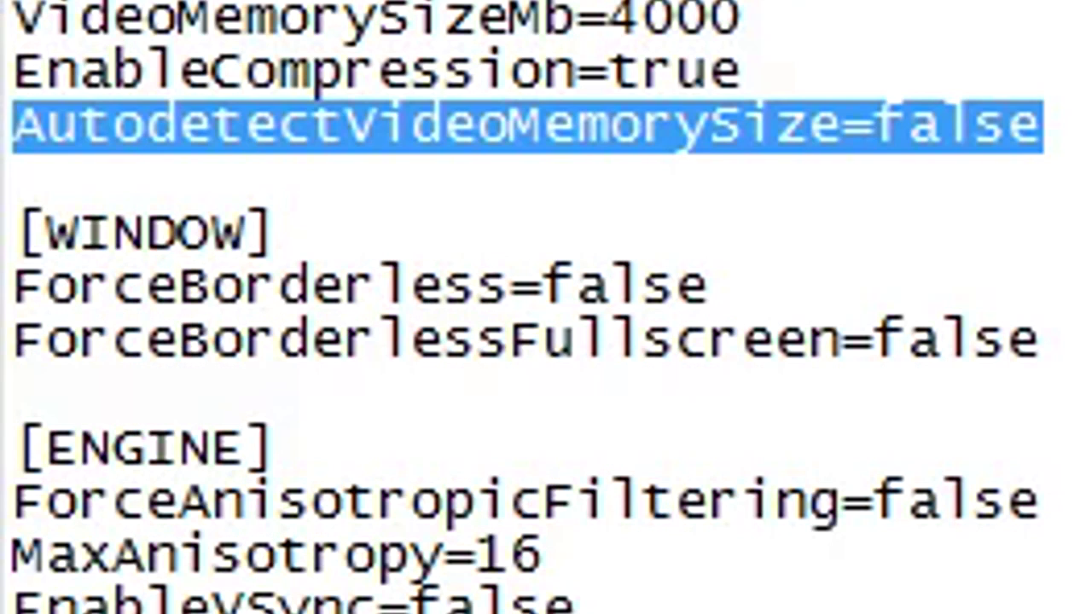
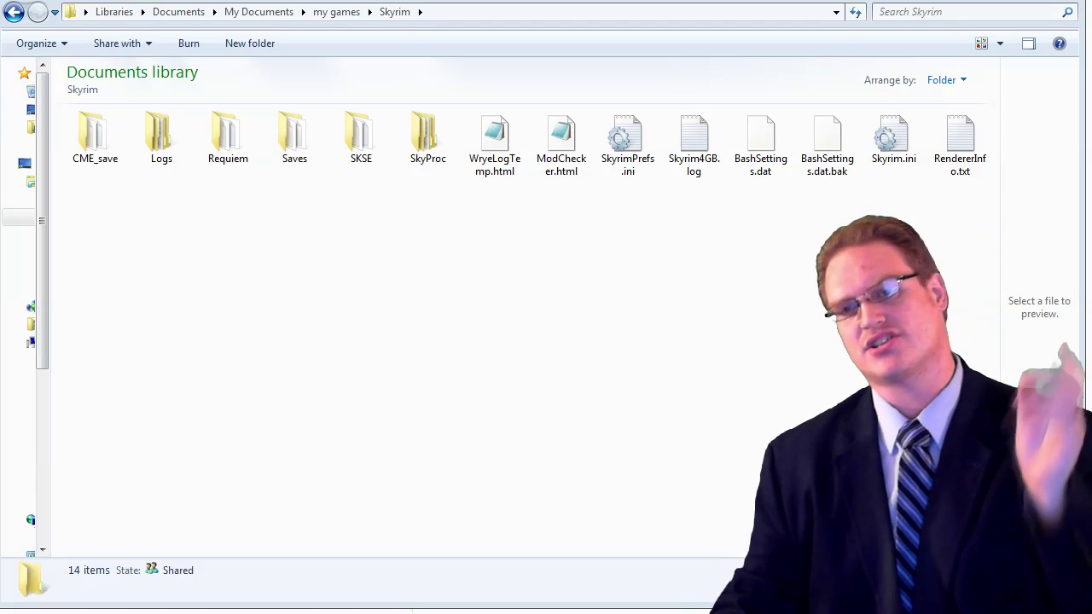
# Open Skyrim.ini from the my games Skyrim folder in the Documents library for editing.
pyautogui.click(893, 139)
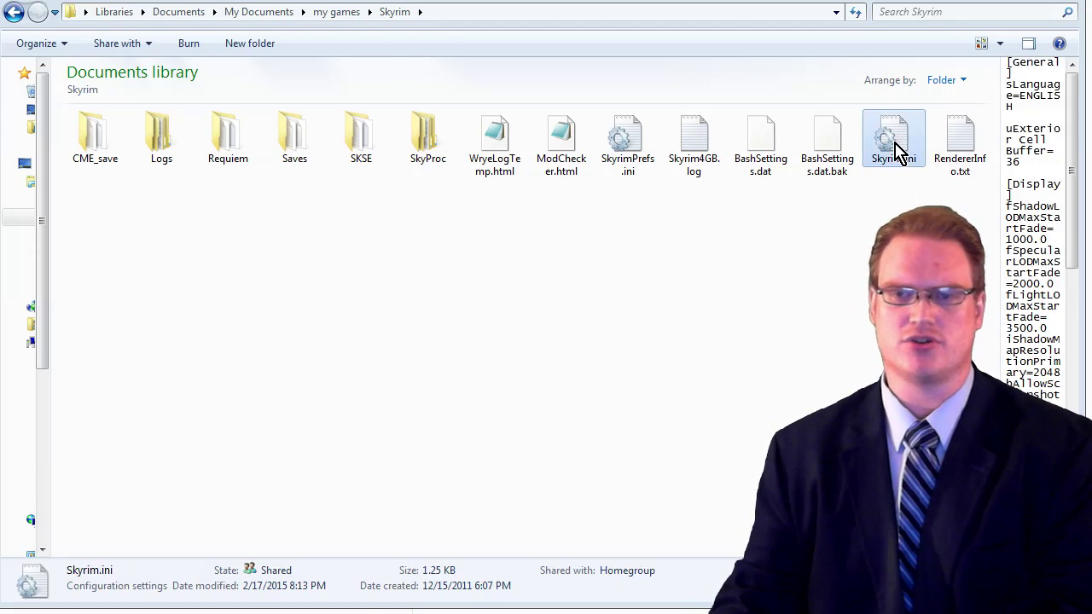
pyautogui.doubleClick(897, 139)
pyautogui.scroll(-1, 322, 117)
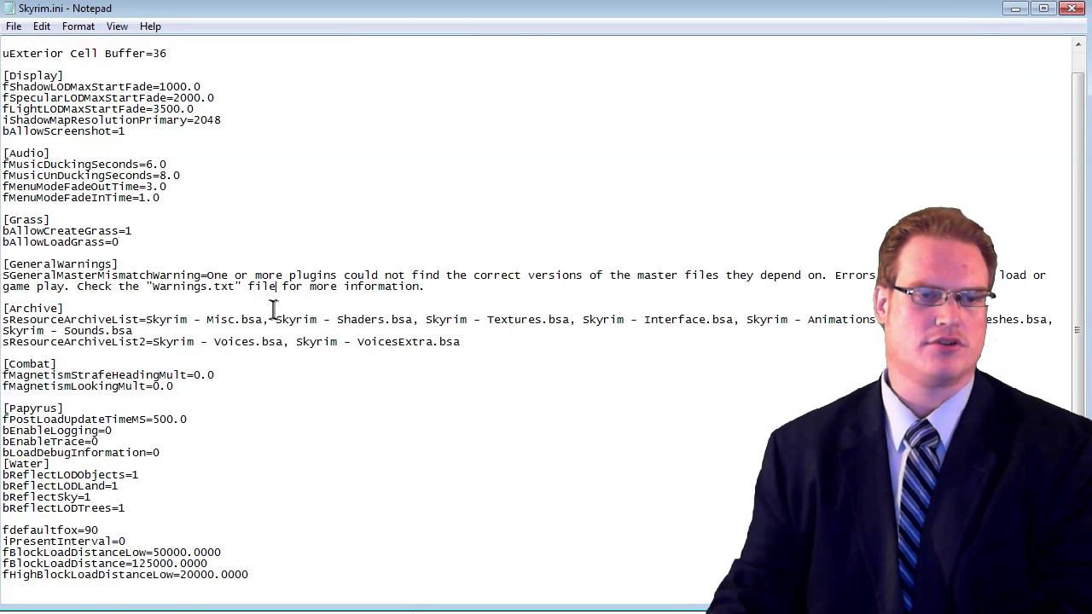
# Examine the [Papyrus] section and the neighbouring [Water] settings in Skyrim.ini.
pyautogui.click(161, 506)
pyautogui.moveTo(161, 506); pyautogui.dragTo(4, 419)
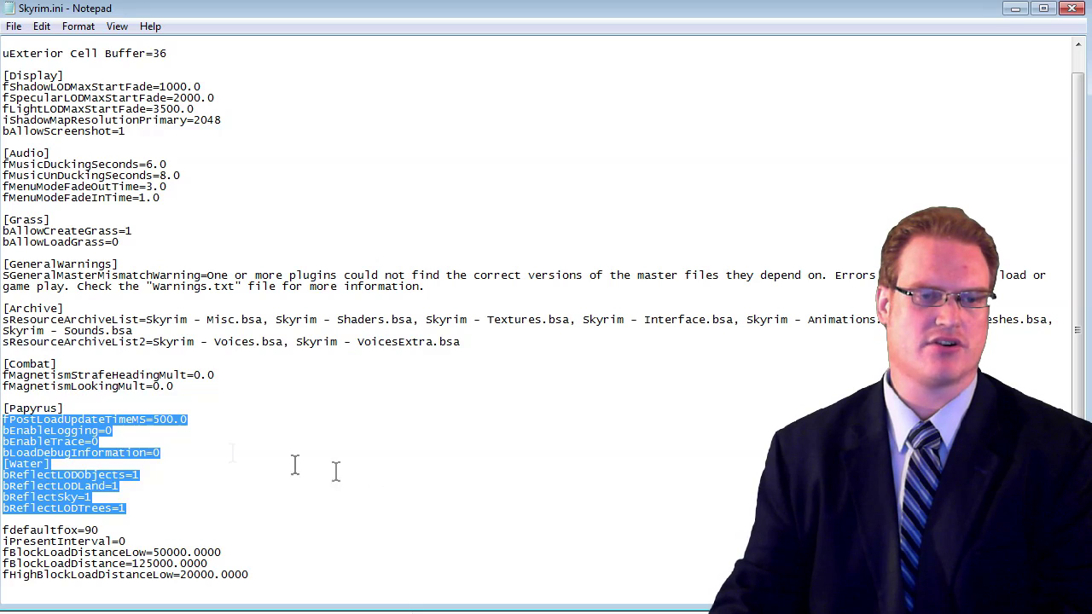
pyautogui.click(400, 483)
pyautogui.moveTo(200, 452); pyautogui.dragTo(4, 408)
pyautogui.click(431, 459)
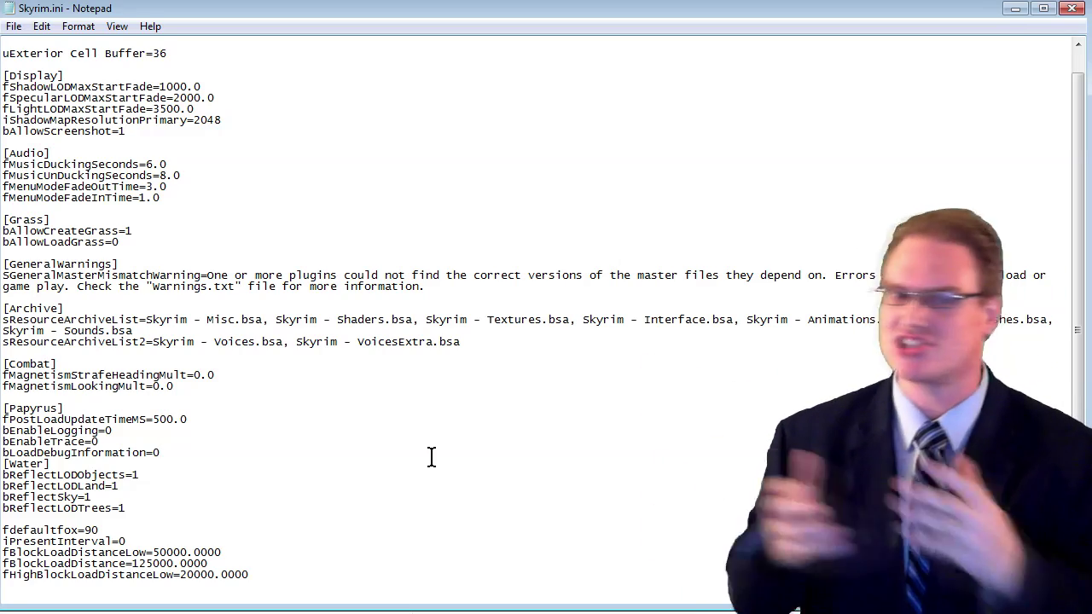
pyautogui.click(556, 419)
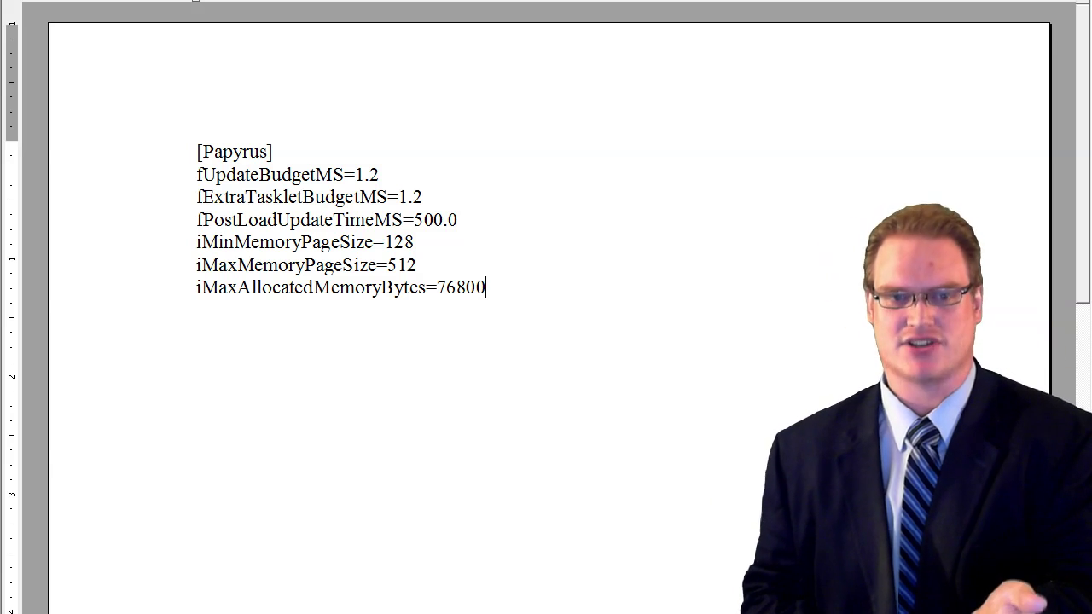
# Add a second [Papyrus] block with both budget settings at 20.0 to the document and compare its fUpdateBudgetMS with the first block's.
pyautogui.write('[Papyrus] fUpdateBudgetMS=800.0 fExtraTaskletBudgetMS=800.0 fPostLoadUpdateTimeMS=2000.0 iMinMemoryPageSize=256 iMaxMemoryPageSize=512 iMaxAllocatedMemoryBytes=153600')
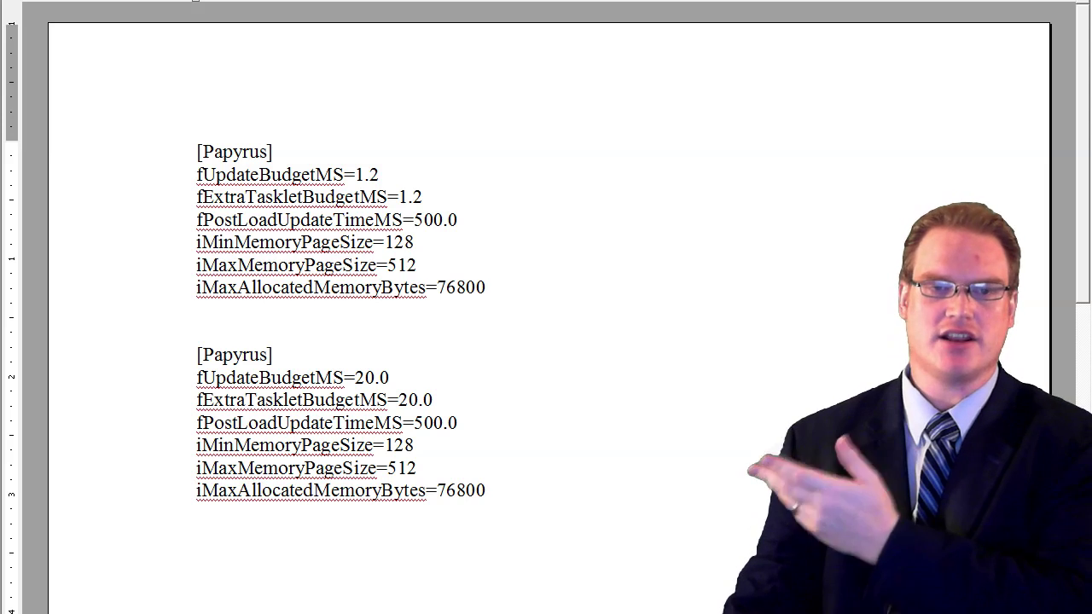
pyautogui.moveTo(378, 174); pyautogui.dragTo(356, 175)
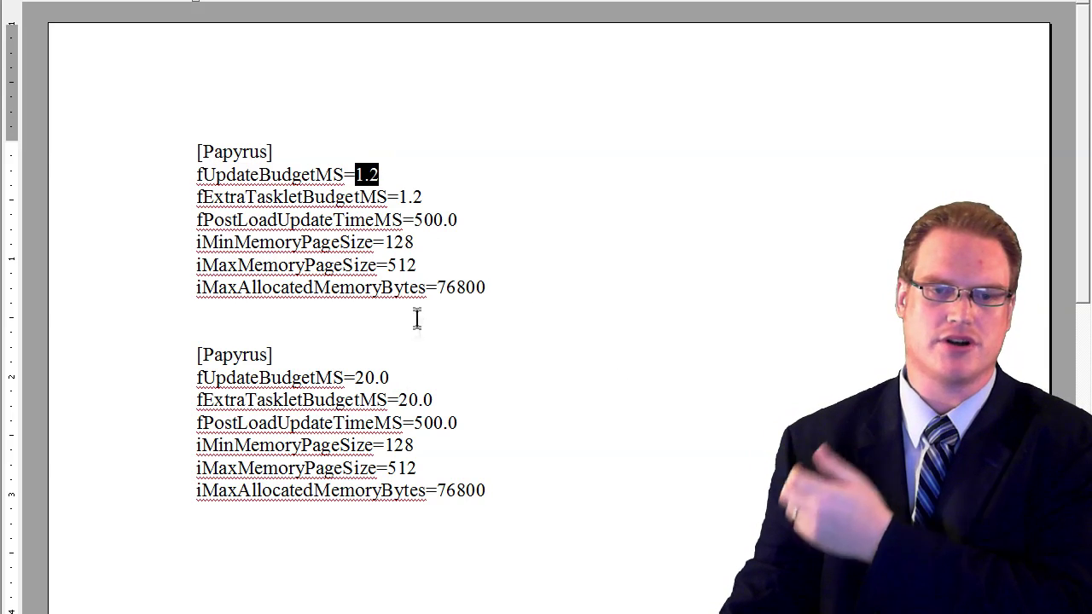
pyautogui.click(419, 379)
pyautogui.moveTo(392, 377); pyautogui.dragTo(350, 375)
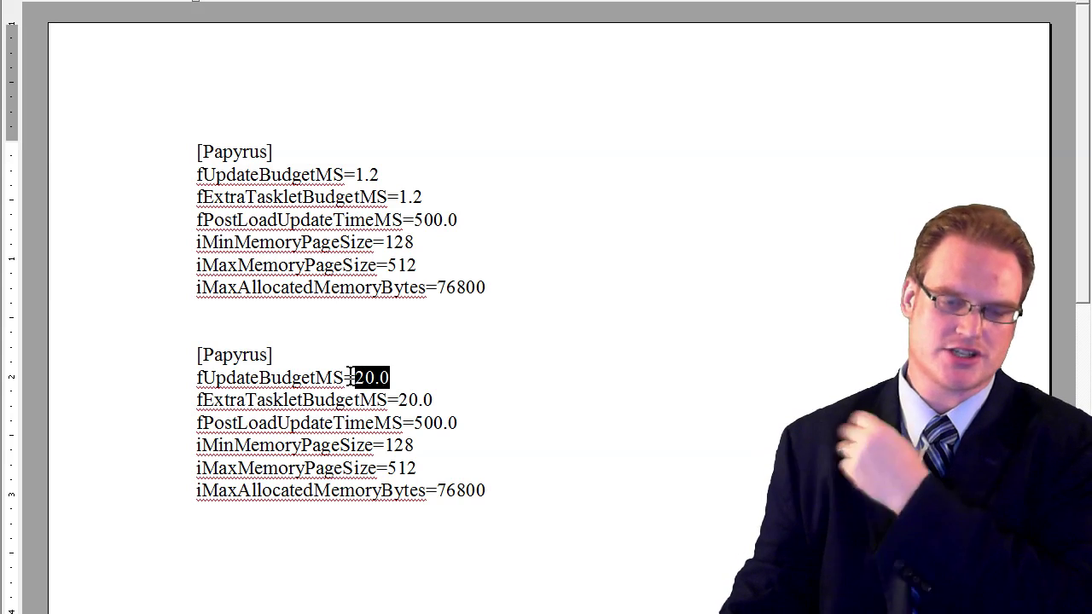
pyautogui.click(412, 378)
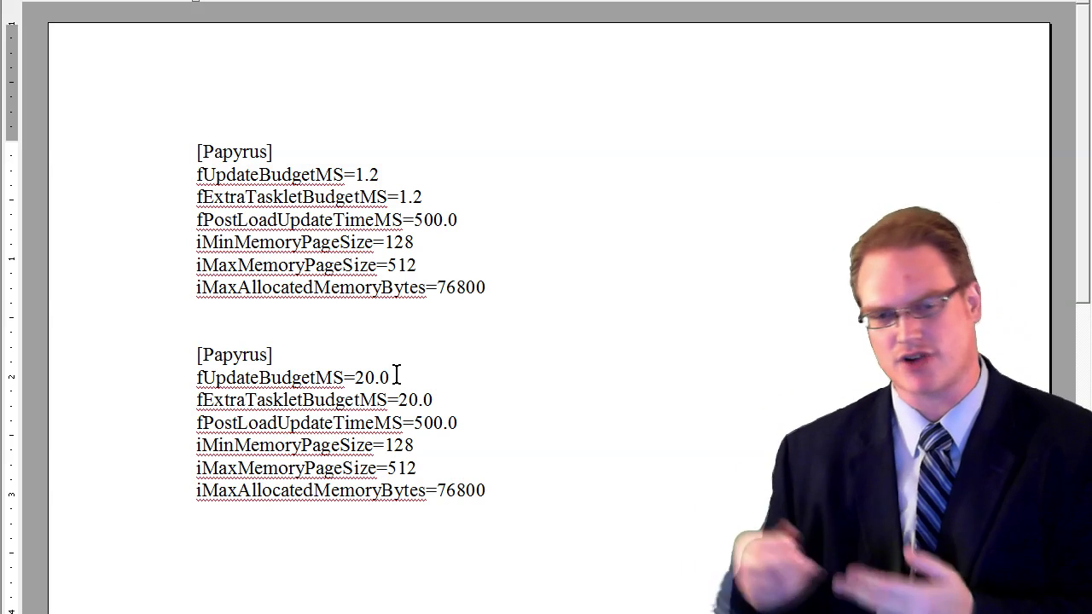
# Try fUpdateBudgetMS=5.0 in the second [Papyrus] block and set it back to 20.0.
pyautogui.press('Left')
pyautogui.press('Left')
pyautogui.press('Left')
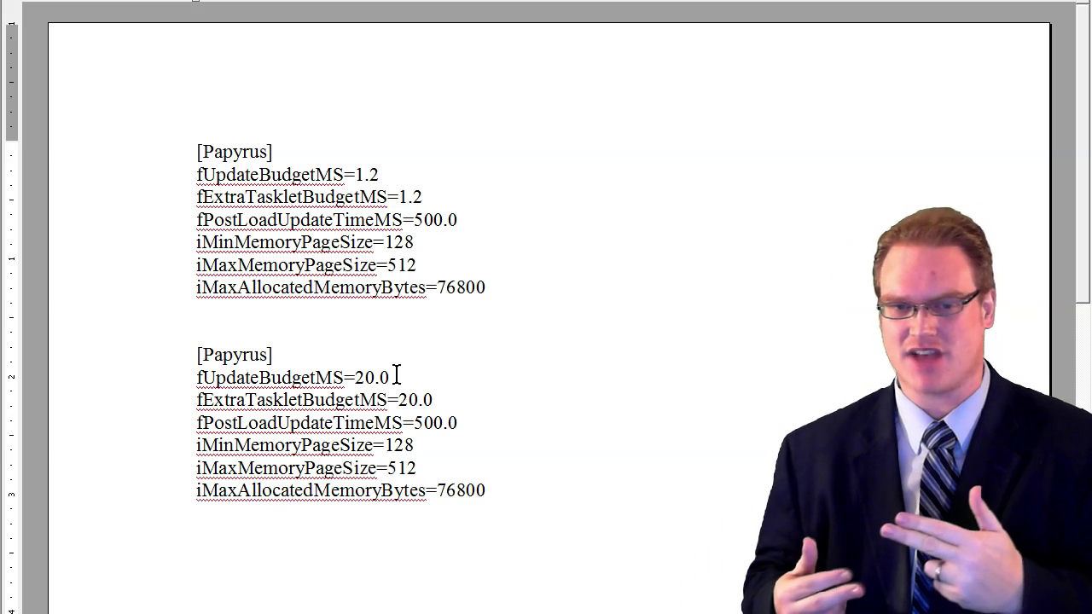
pyautogui.press('Delete')
pyautogui.write('1')
pyautogui.press('BackSpace')
pyautogui.press('Delete')
pyautogui.write('5')
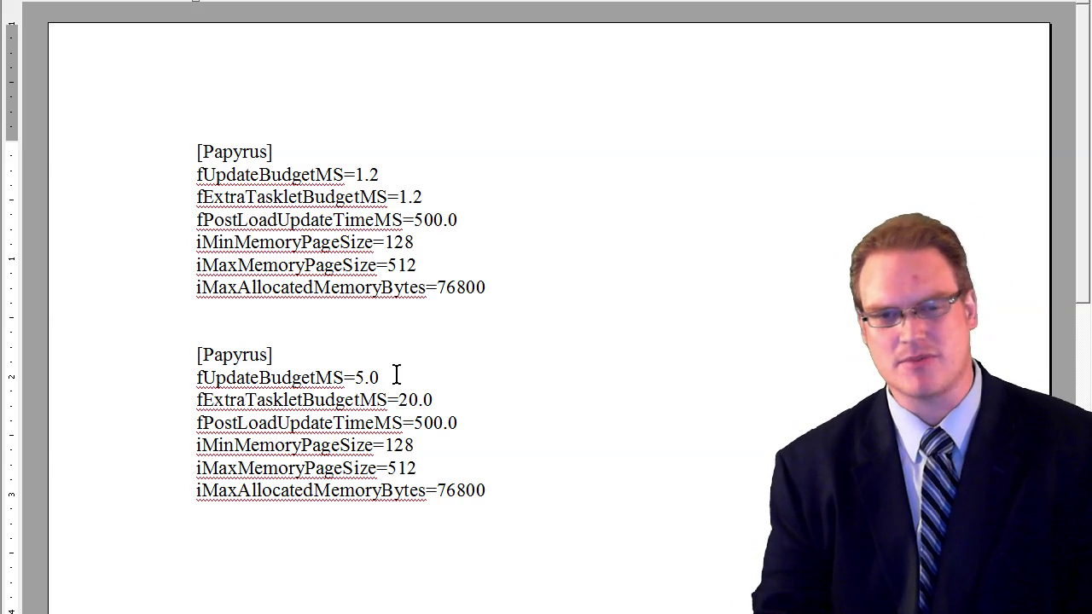
pyautogui.press('BackSpace')
pyautogui.write('20')
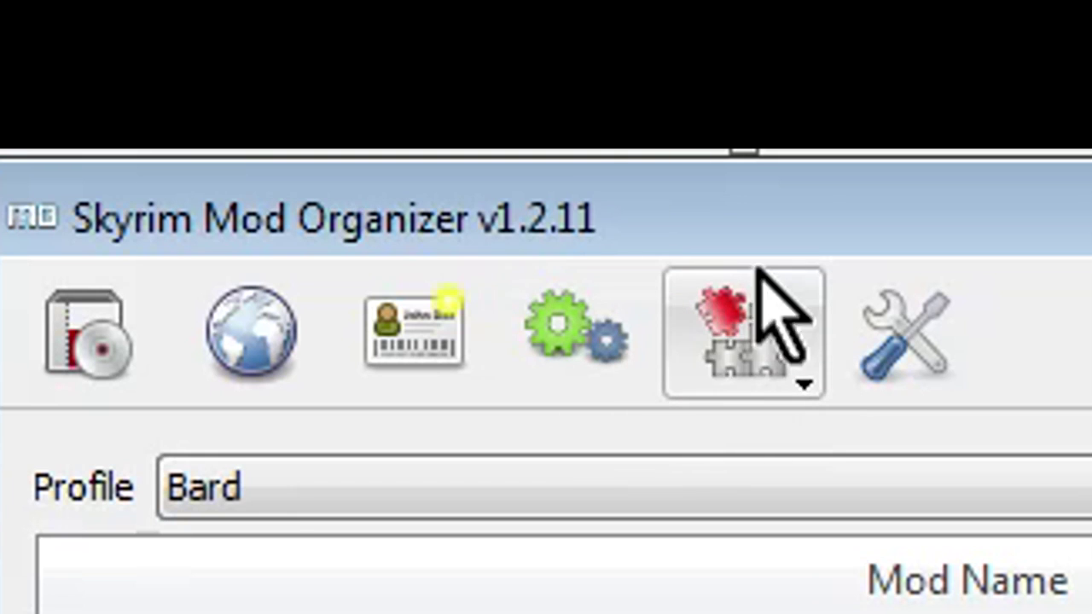
# Switch to Skyrim Mod Organizer and open the Bard profile's skyrim.ini in the INI Editor.
pyautogui.click(740, 337)
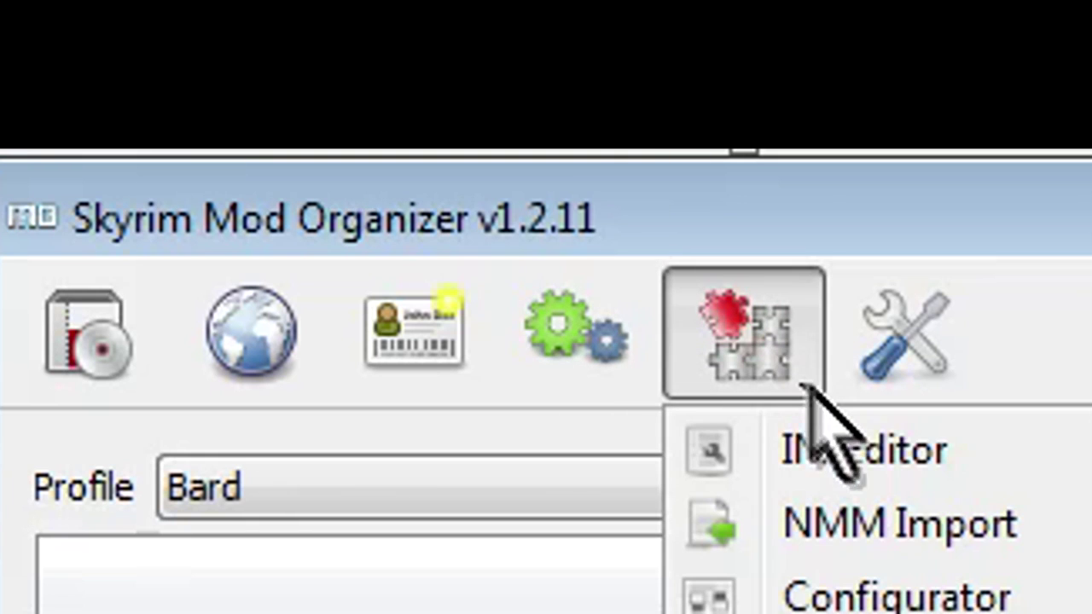
pyautogui.click(841, 452)
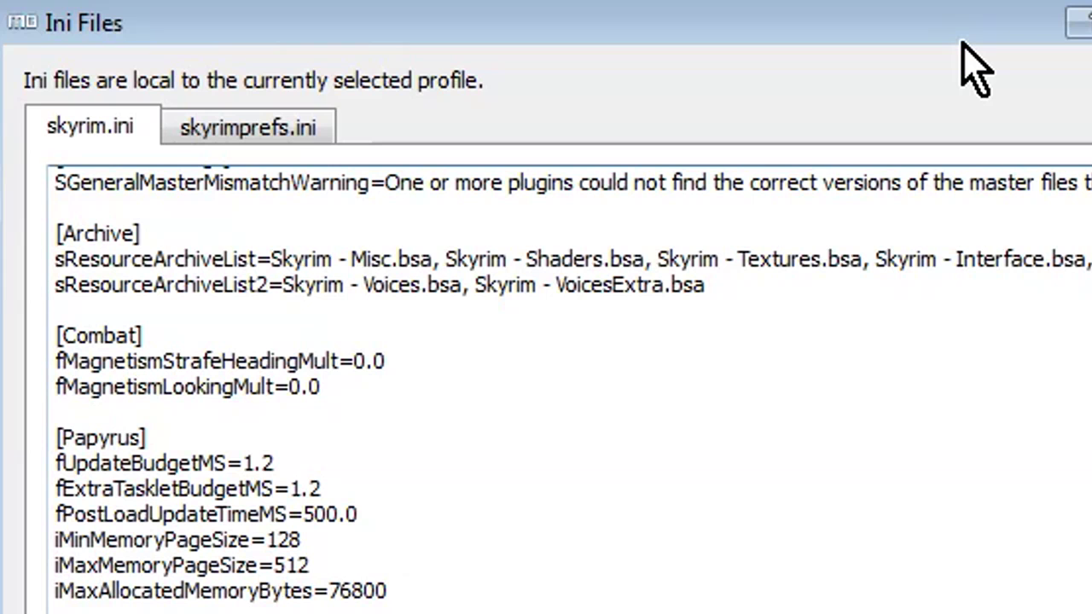